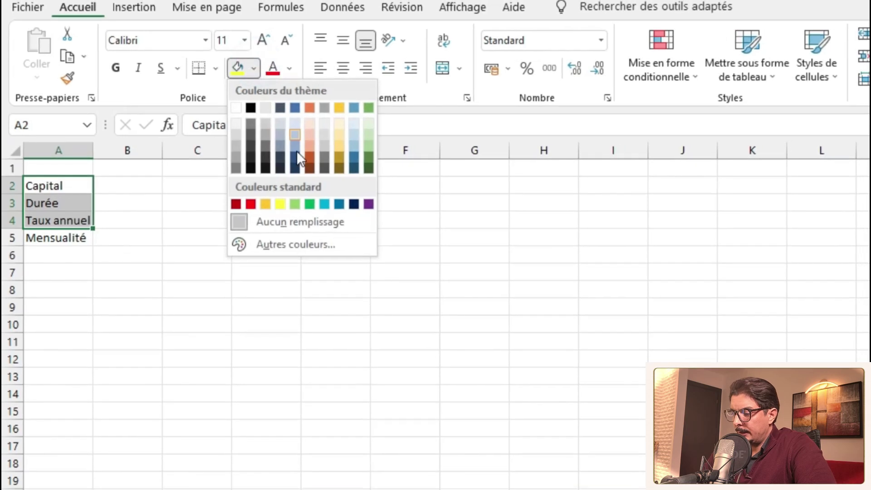
Step: Fill the Capital, Durée and Taux annuel labels with blue and set the whole sheet's font to Tw Cen MT
{"action": "left_click", "coordinate": [285, 143]}
{"action": "left_click", "coordinate": [15, 151]}
{"action": "left_click", "coordinate": [175, 74]}
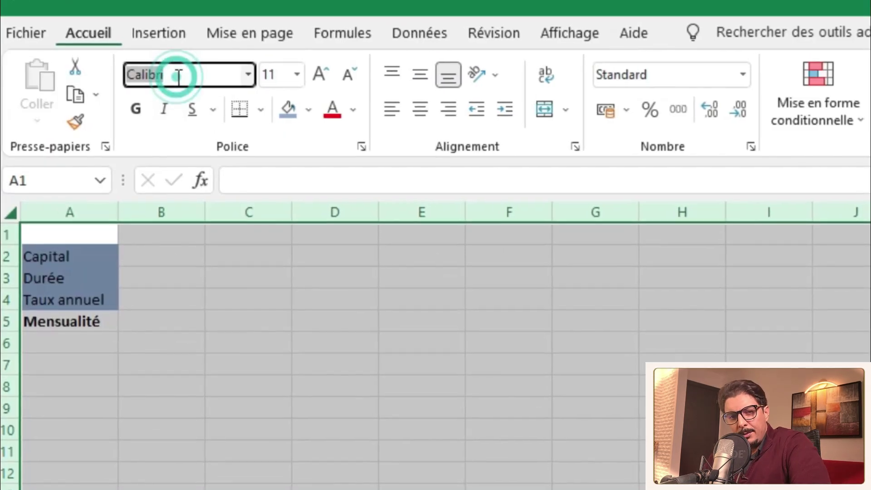
{"action": "type", "text": "Tw Cen MT"}
{"action": "key", "text": "Return"}
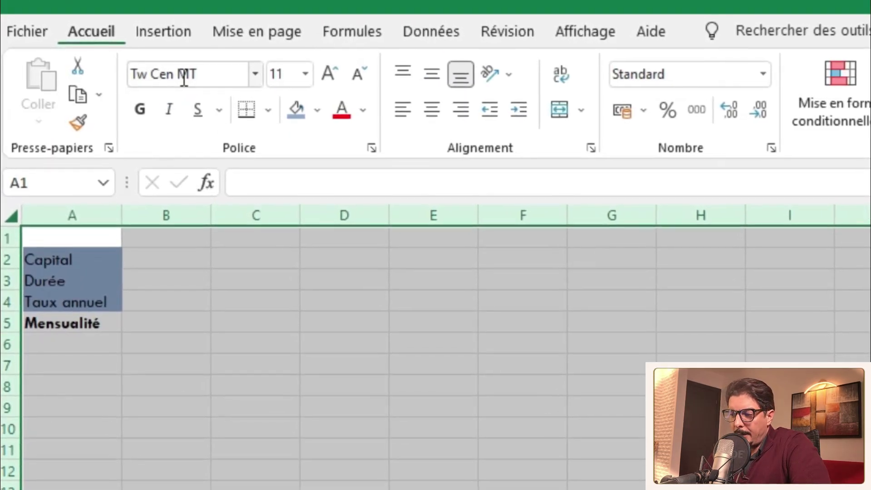
Step: Apply all borders to the value cells B2:B5 beside the labels
{"action": "left_click", "coordinate": [165, 303]}
{"action": "left_click_drag", "start_coordinate": [74, 264], "coordinate": [74, 306]}
{"action": "left_click", "coordinate": [141, 325]}
{"action": "left_click_drag", "start_coordinate": [163, 266], "coordinate": [174, 320]}
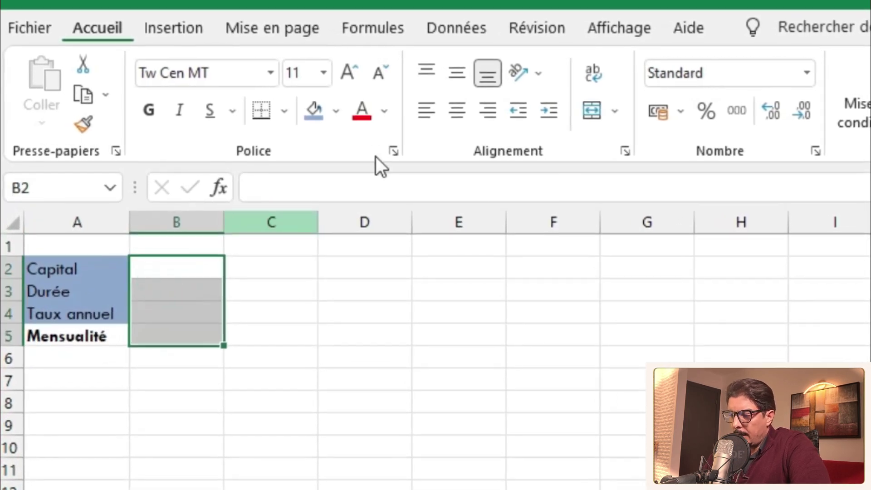
{"action": "left_click", "coordinate": [282, 110]}
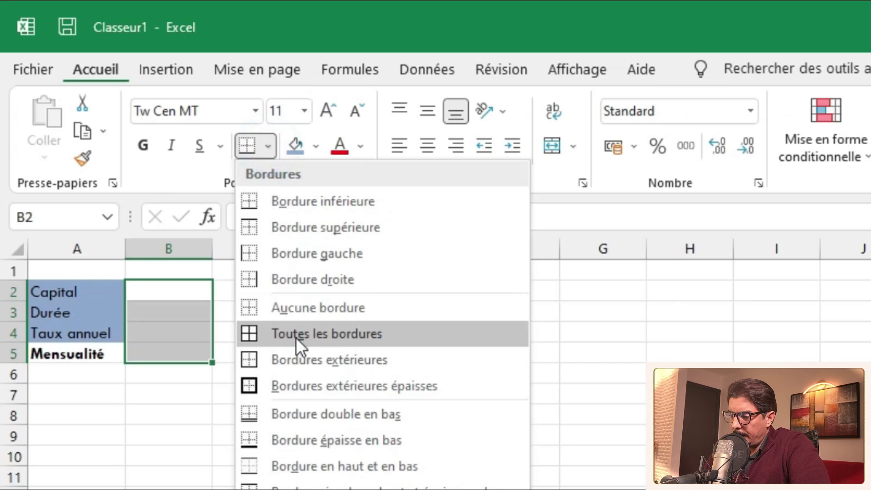
{"action": "left_click", "coordinate": [296, 337]}
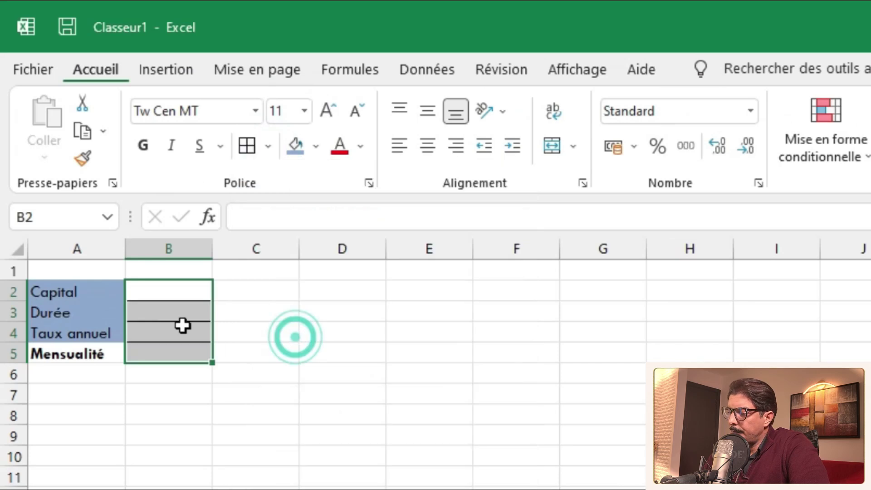
Step: Add thick outside borders around the loan table A2:B5
{"action": "left_click", "coordinate": [267, 145]}
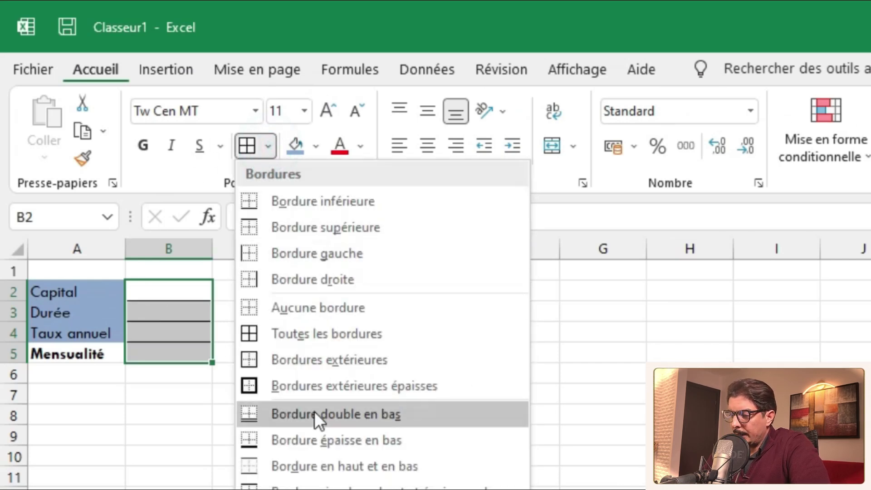
{"action": "left_click_drag", "start_coordinate": [91, 290], "coordinate": [187, 357]}
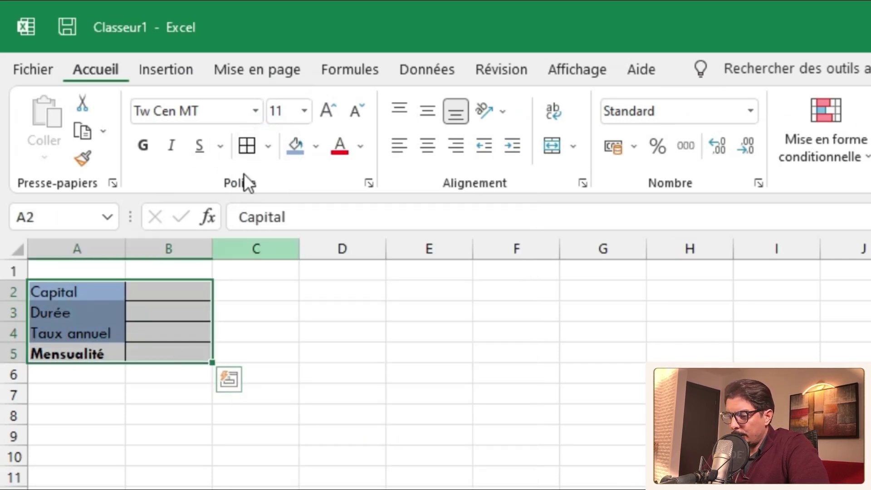
{"action": "left_click", "coordinate": [269, 145]}
{"action": "left_click", "coordinate": [287, 387]}
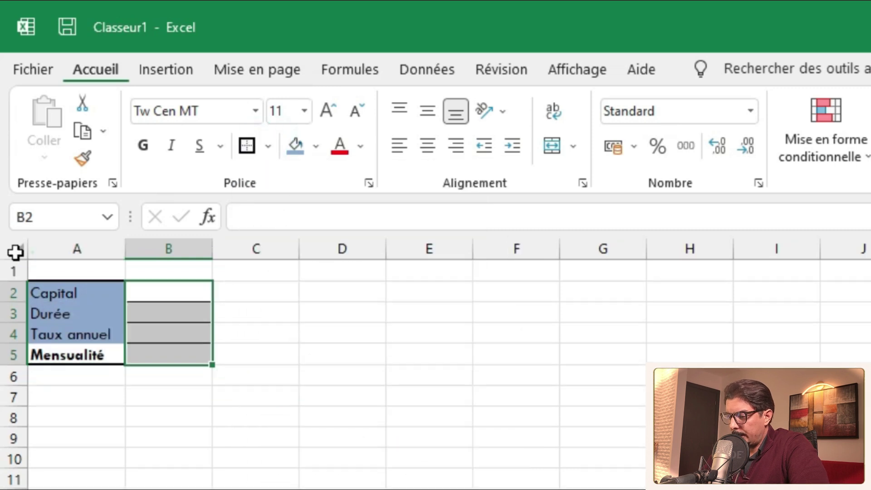
Step: Apply a number format with a thousands separator to the entire sheet
{"action": "left_click", "coordinate": [17, 251]}
{"action": "left_click", "coordinate": [755, 135]}
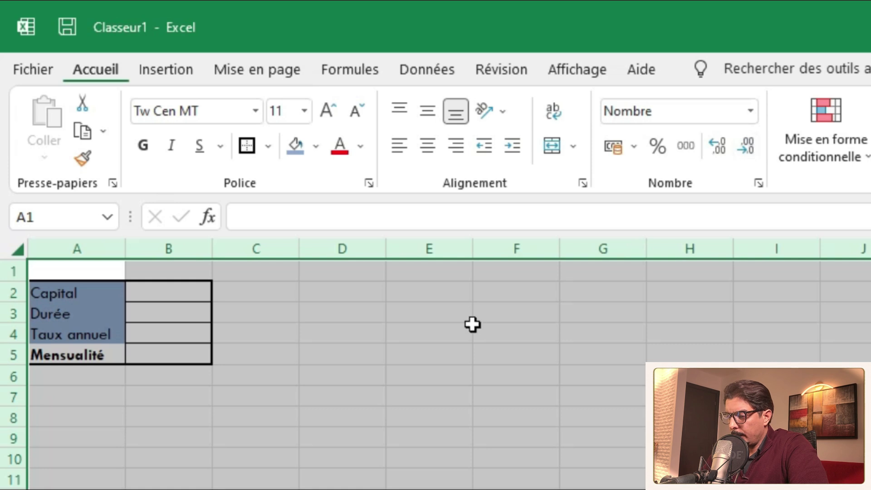
{"action": "left_click", "coordinate": [320, 332]}
{"action": "left_click", "coordinate": [19, 251]}
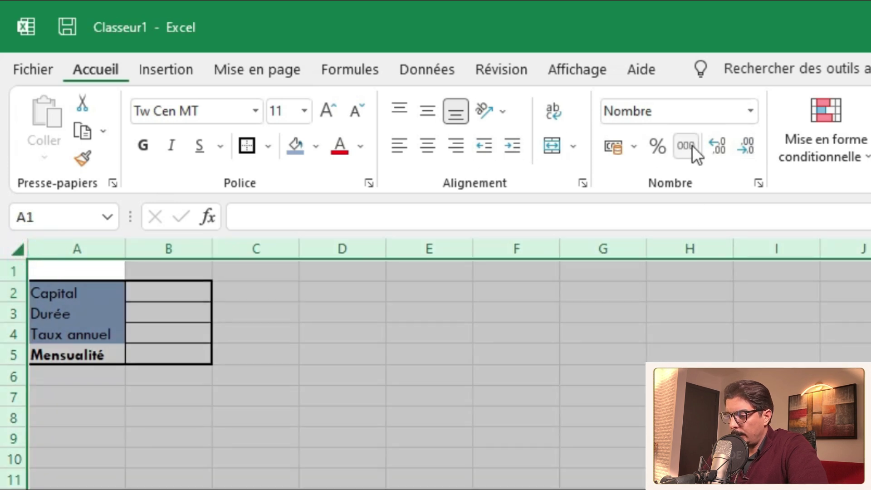
Step: Enter 100000 as the Capital in B2
{"action": "left_click", "coordinate": [181, 295]}
{"action": "type", "text": "100 00"}
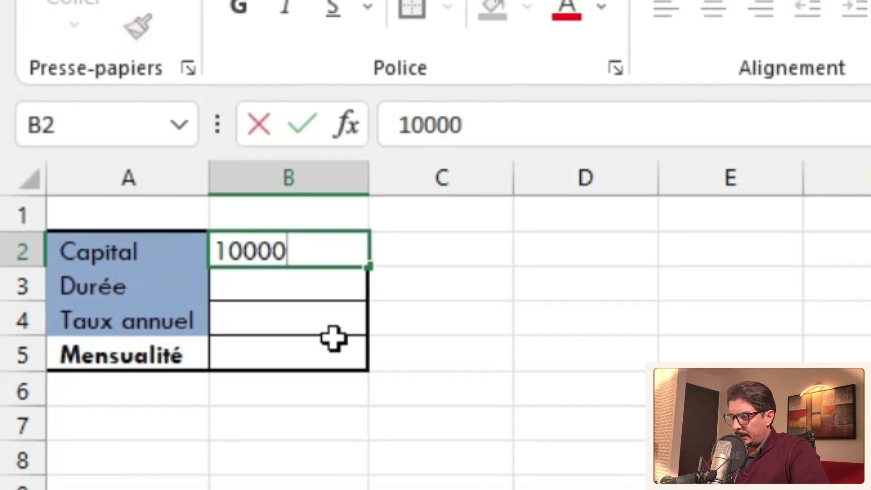
{"action": "type", "text": "0"}
{"action": "key", "text": "Return"}
Step: Enter the Durée in B3 as +7*12 and the Taux annuel in B4 as 7%
{"action": "type", "text": "+7"}
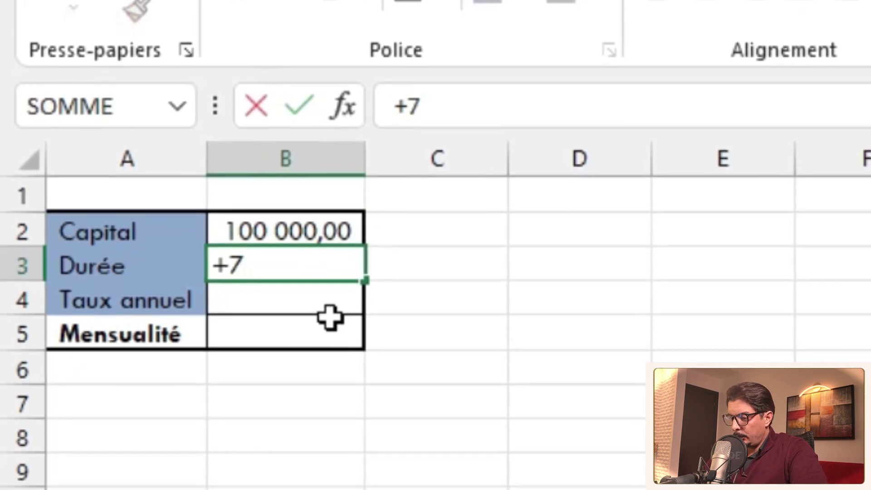
{"action": "type", "text": "*12"}
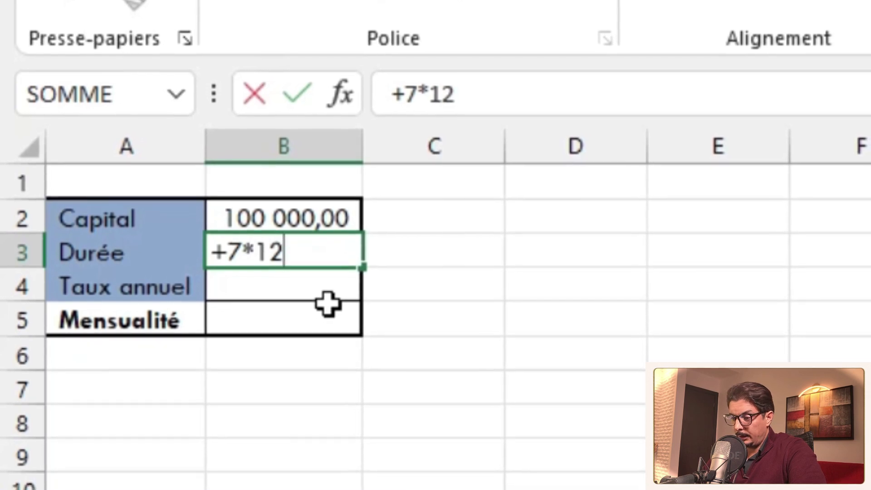
{"action": "key", "text": "Return"}
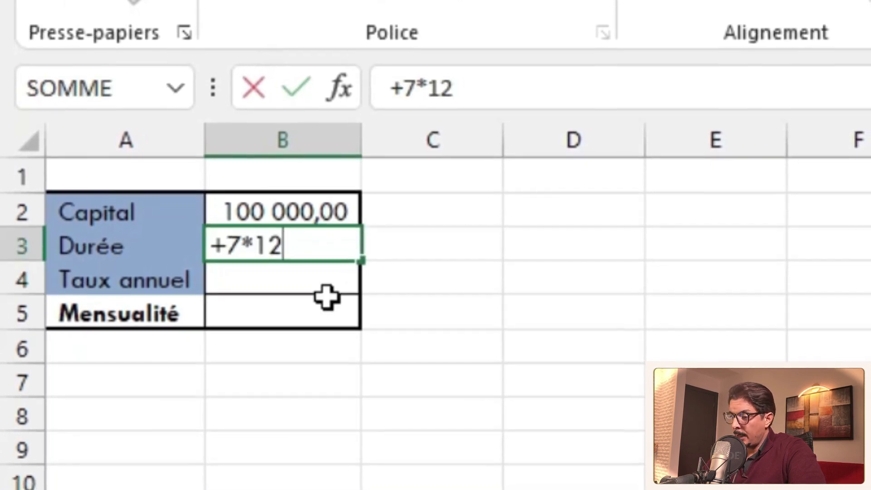
{"action": "key", "text": "Return"}
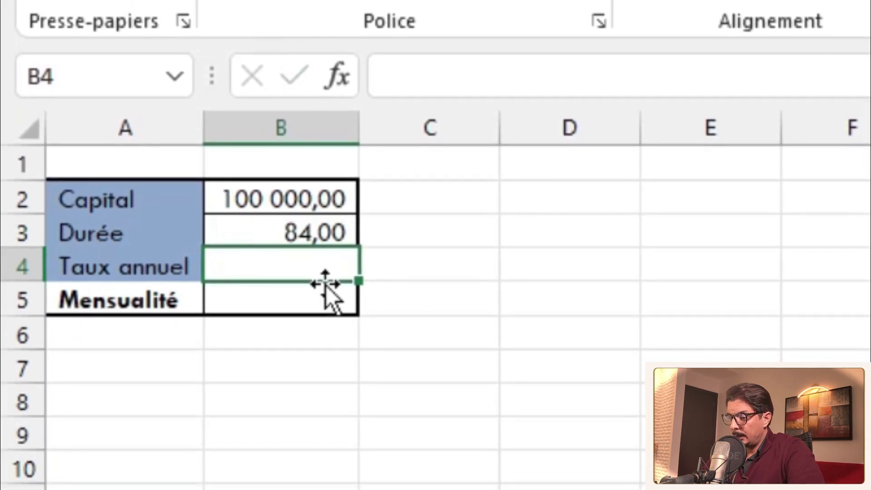
{"action": "type", "text": "7%"}
{"action": "key", "text": "Return"}
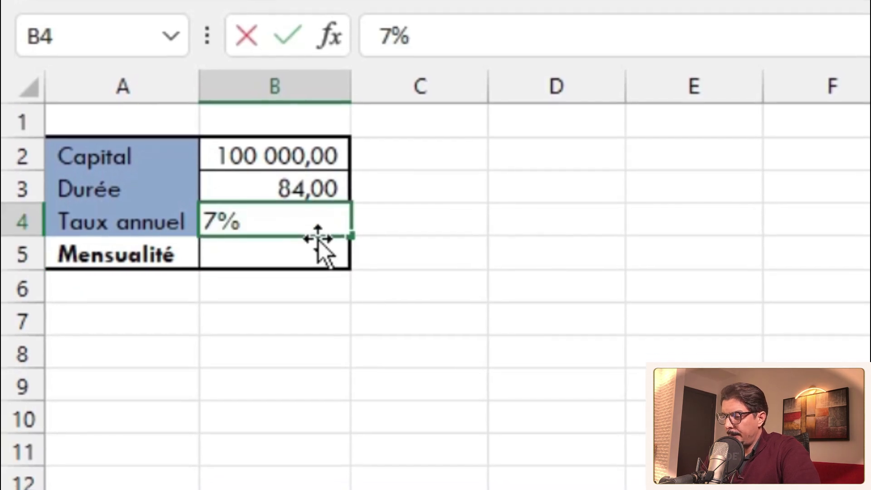
{"action": "key", "text": "Return"}
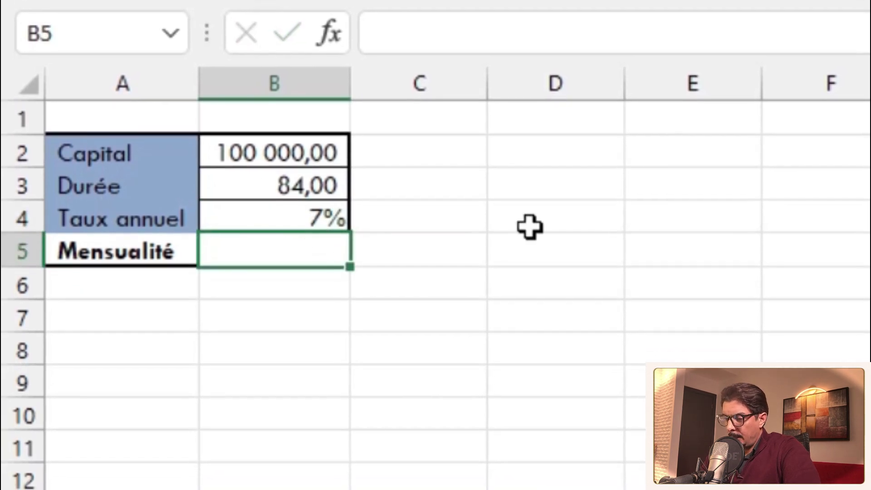
Step: Calculate the Mensualité in B5 with the formula =vpm(B4/12;B3;-B2)
{"action": "type", "text": "=vpm("}
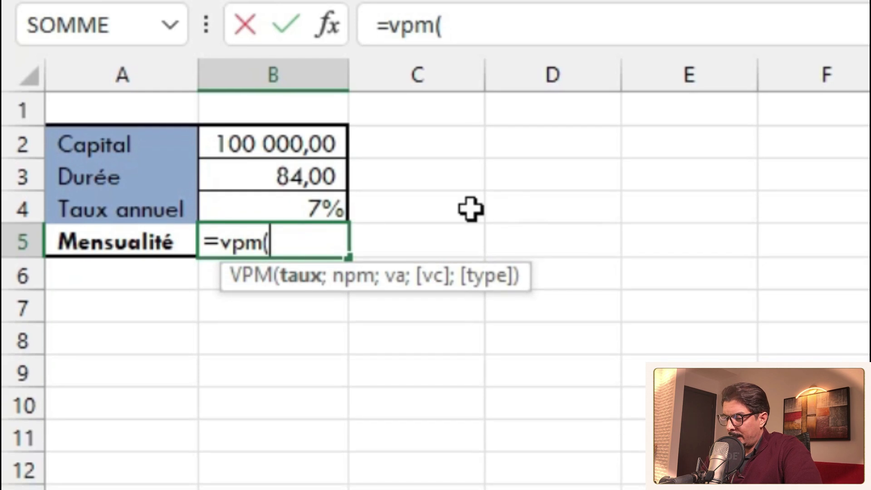
{"action": "left_click", "coordinate": [291, 212]}
{"action": "type", "text": "/12"}
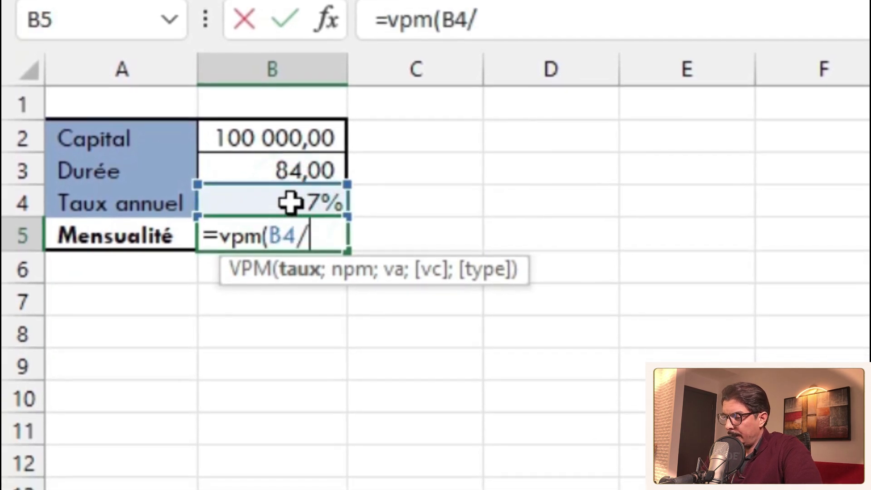
{"action": "type", "text": ";"}
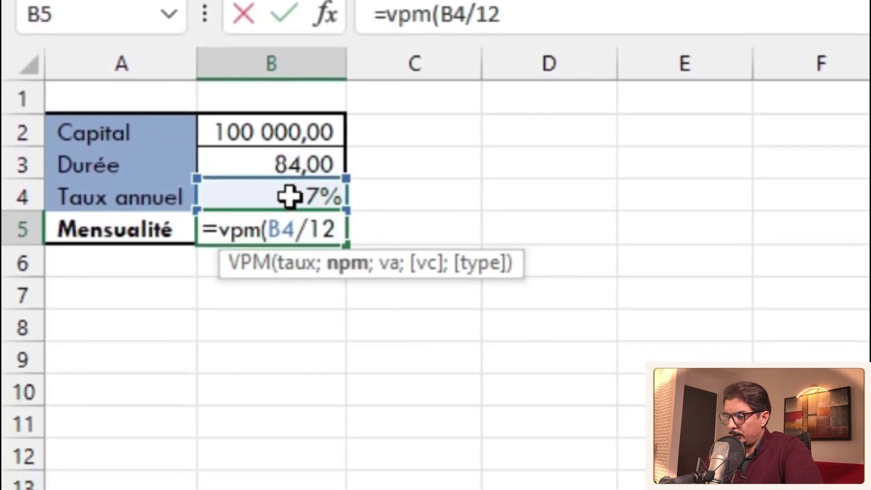
{"action": "left_click", "coordinate": [294, 161]}
{"action": "type", "text": ";-"}
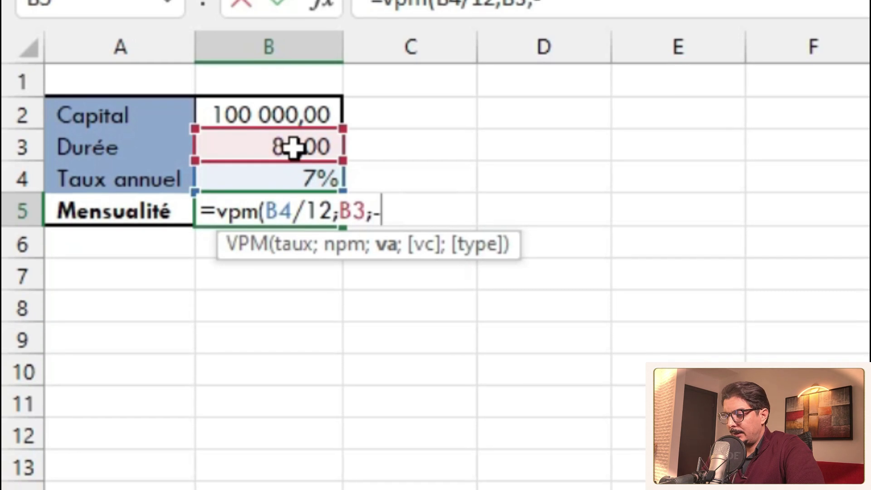
{"action": "left_click", "coordinate": [285, 116]}
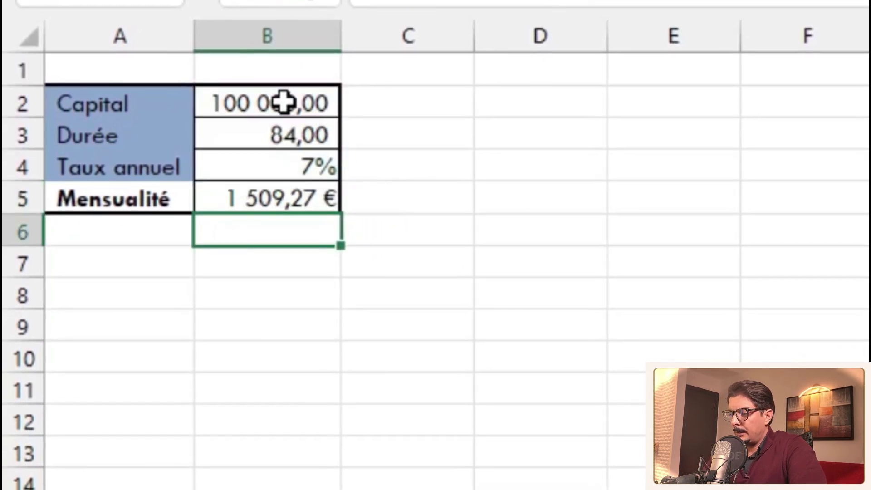
Step: Enter the amortization table headers Mois, Capital, Mensualité, Intérêt and Capital restant in A8:E8
{"action": "left_click", "coordinate": [304, 188]}
{"action": "key", "text": "Down"}
{"action": "key", "text": "Down"}
{"action": "key", "text": "Down"}
{"action": "key", "text": "Left"}
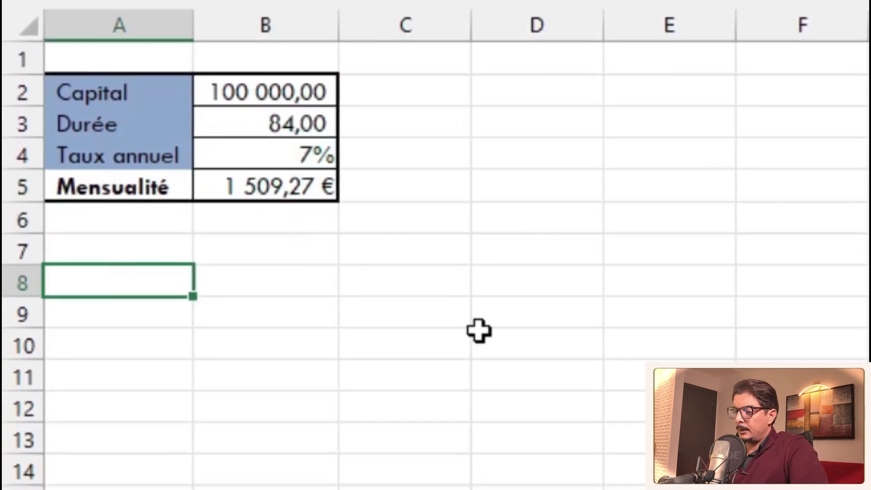
{"action": "type", "text": "Mois"}
{"action": "key", "text": "Tab"}
{"action": "type", "text": "Capital"}
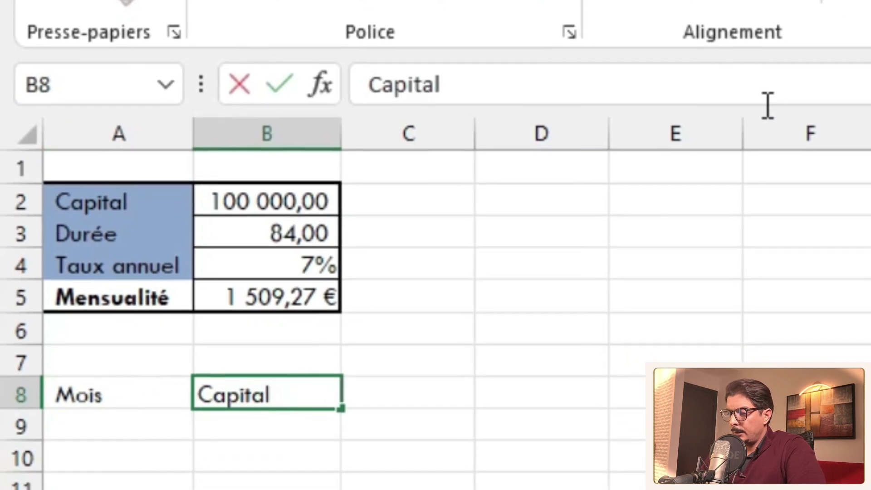
{"action": "key", "text": "Tab"}
{"action": "type", "text": "Mensualité"}
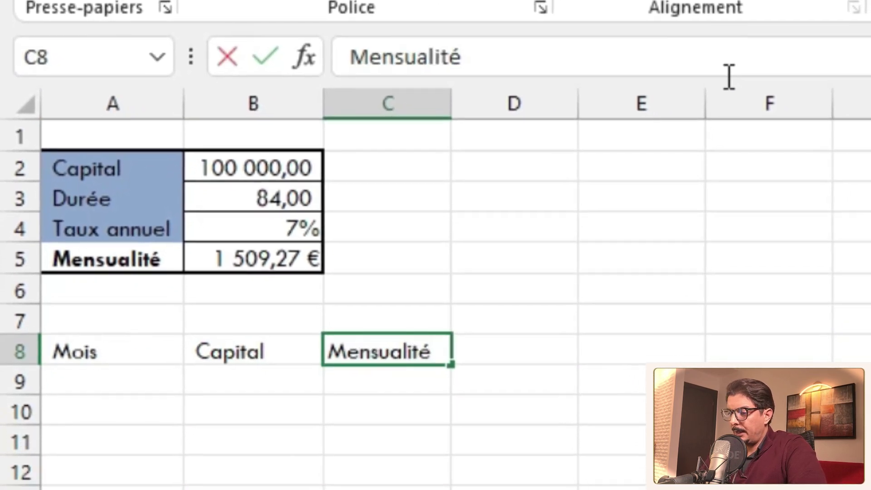
{"action": "key", "text": "Tab"}
{"action": "type", "text": "Intérêt"}
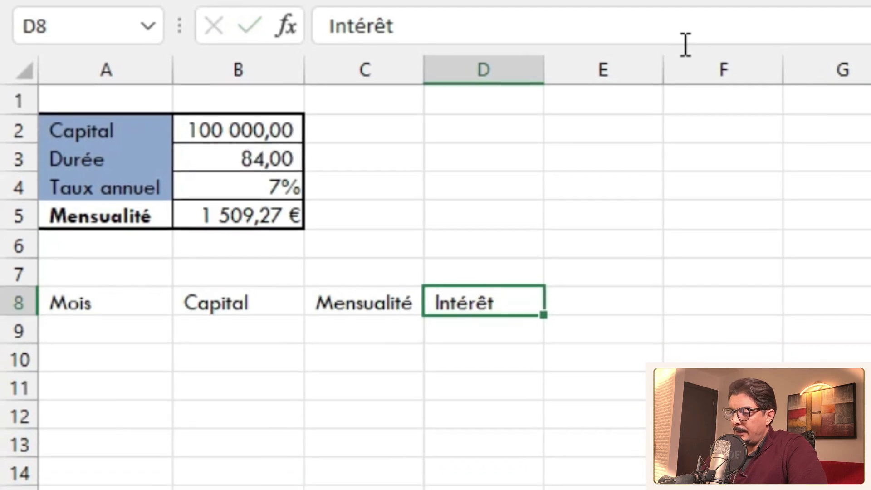
{"action": "key", "text": "Tab"}
{"action": "type", "text": "Capital re"}
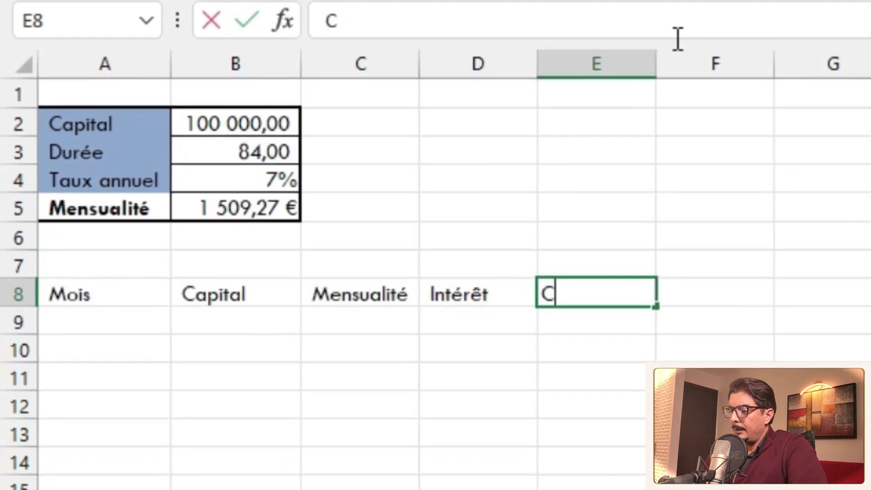
{"action": "type", "text": "stant"}
Step: Set the width of columns A to E to 20
{"action": "left_click_drag", "start_coordinate": [103, 51], "coordinate": [618, 52]}
{"action": "right_click", "coordinate": [618, 51]}
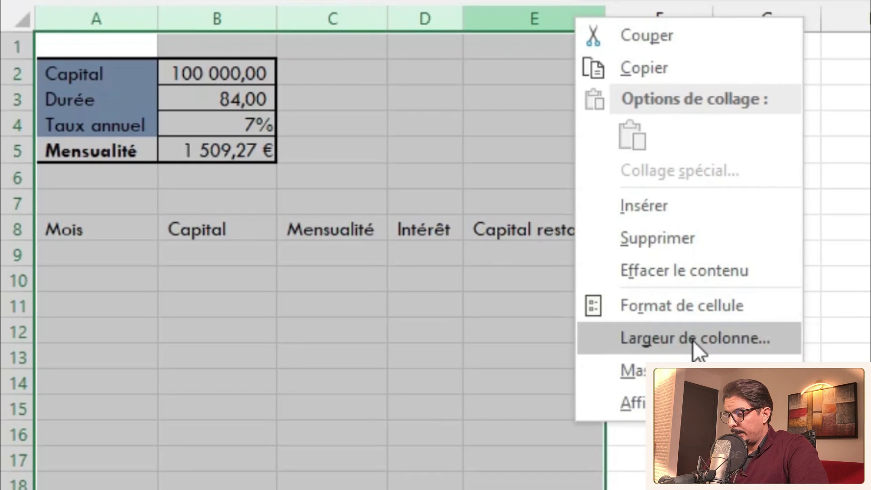
{"action": "left_click", "coordinate": [698, 355]}
{"action": "type", "text": "20"}
{"action": "key", "text": "Return"}
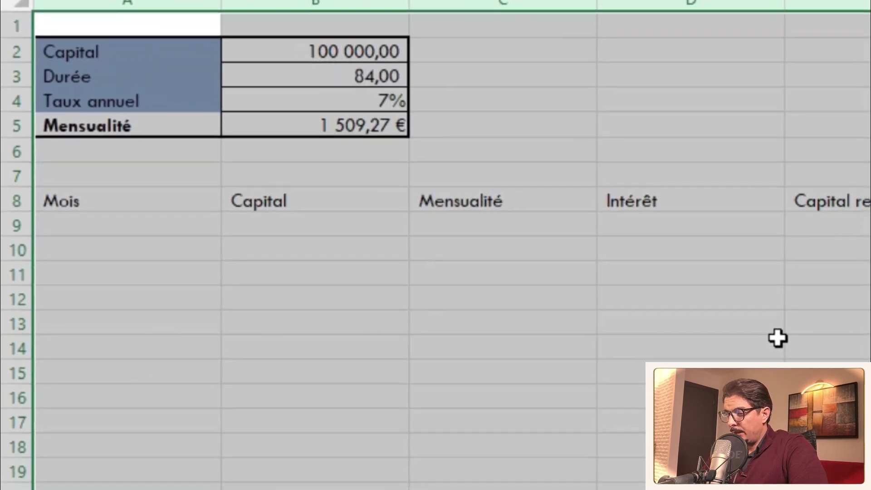
{"action": "left_click", "coordinate": [797, 354]}
Step: Enter 1 as the first month in A9 under the Mois header
{"action": "left_click", "coordinate": [122, 214]}
{"action": "type", "text": "1"}
{"action": "key", "text": "Return"}
{"action": "key", "text": "Up"}
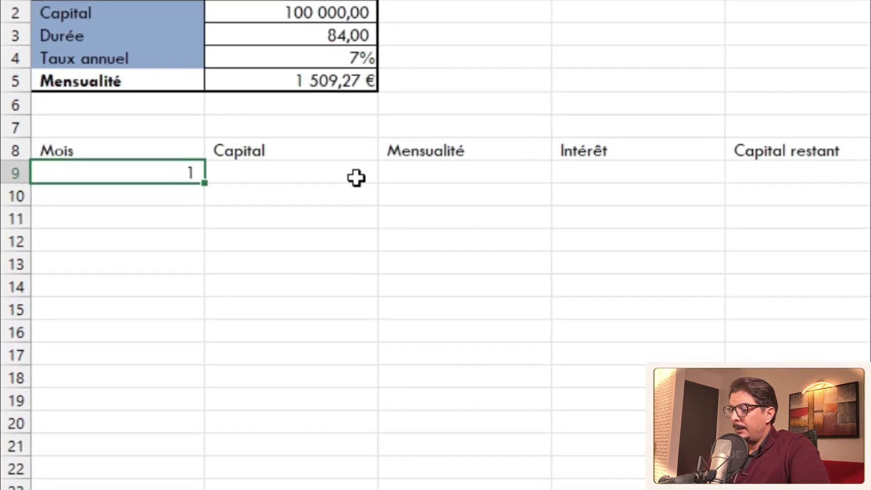
{"action": "key", "text": "Delete"}
{"action": "left_click", "coordinate": [183, 159]}
{"action": "type", "text": "1"}
{"action": "key", "text": "Return"}
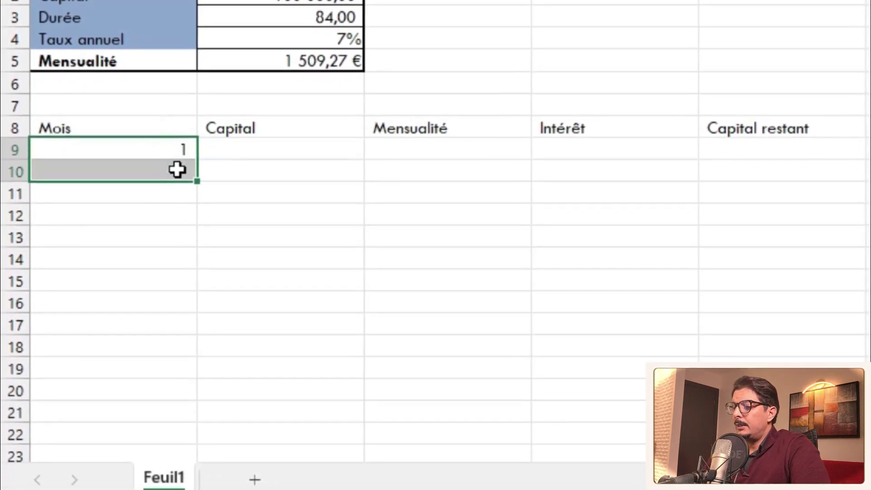
Step: Extend the month number in A9 down the Mois column as an increasing series covering the loan's duration
{"action": "left_click", "coordinate": [179, 164]}
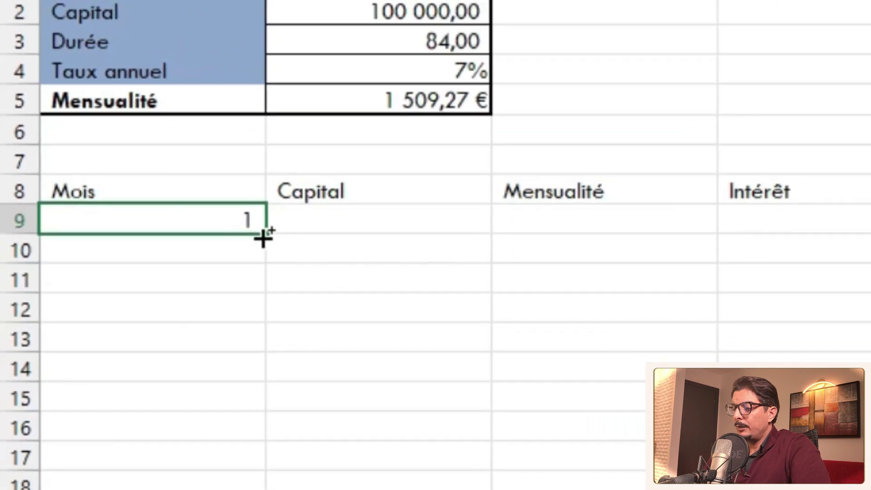
{"action": "left_click_drag", "start_coordinate": [193, 148], "coordinate": [194, 168]}
{"action": "left_click_drag", "start_coordinate": [182, 252], "coordinate": [184, 488]}
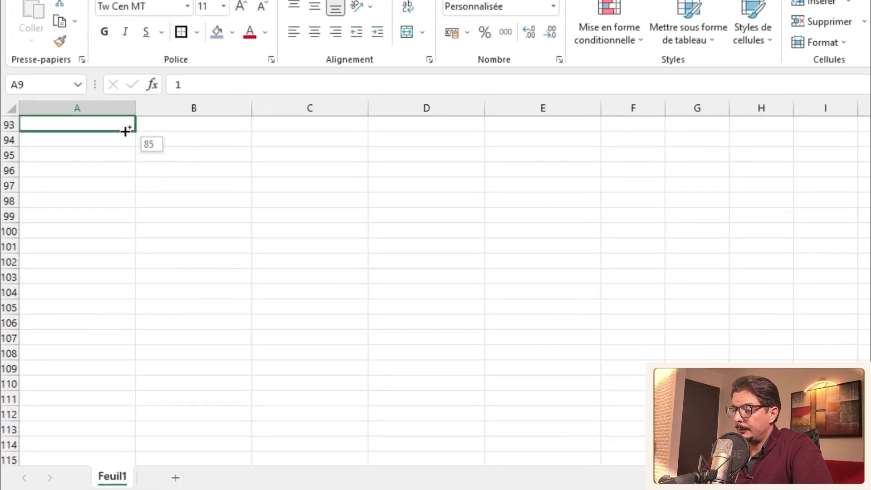
Step: Link the first month's Capital in B9 to the loan amount with =B2
{"action": "scroll", "coordinate": [226, 213], "scroll_direction": "up", "scroll_amount": 20}
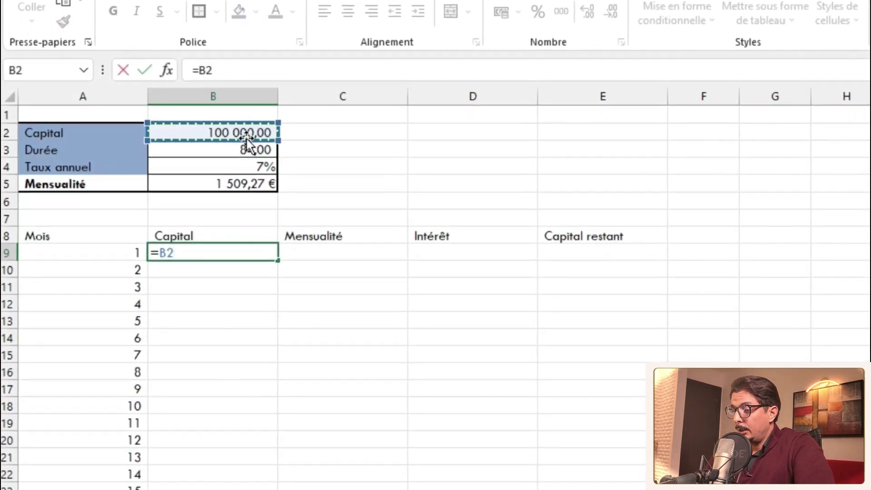
{"action": "key", "text": "Return"}
{"action": "left_click", "coordinate": [356, 259]}
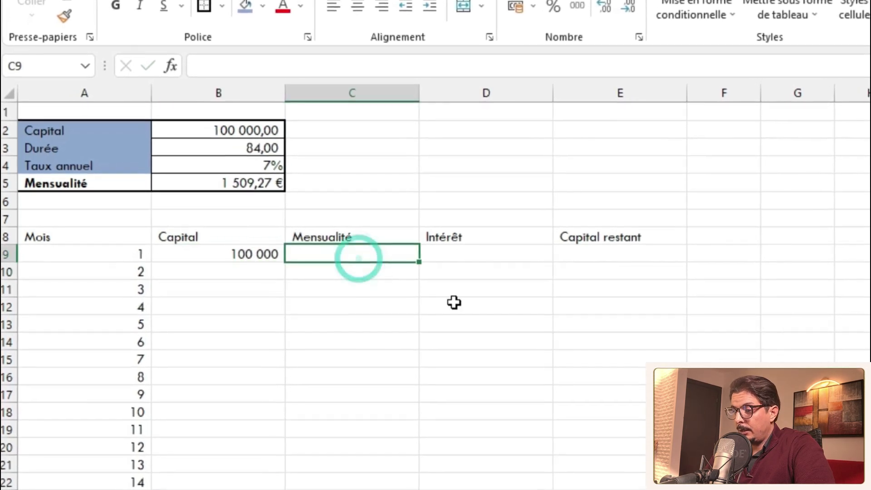
Step: Link the first month's Mensualité in C9 to the monthly payment with the absolute reference =$B$5
{"action": "type", "text": "="}
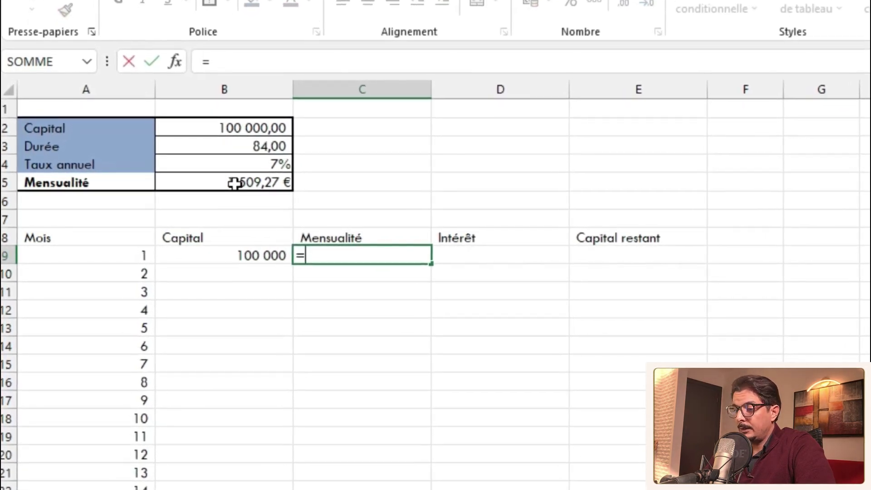
{"action": "left_click", "coordinate": [230, 185]}
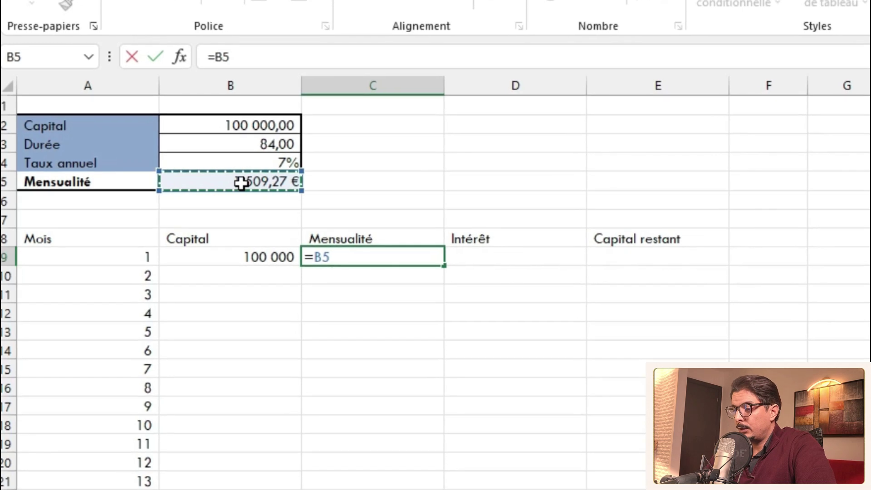
{"action": "left_click", "coordinate": [225, 57]}
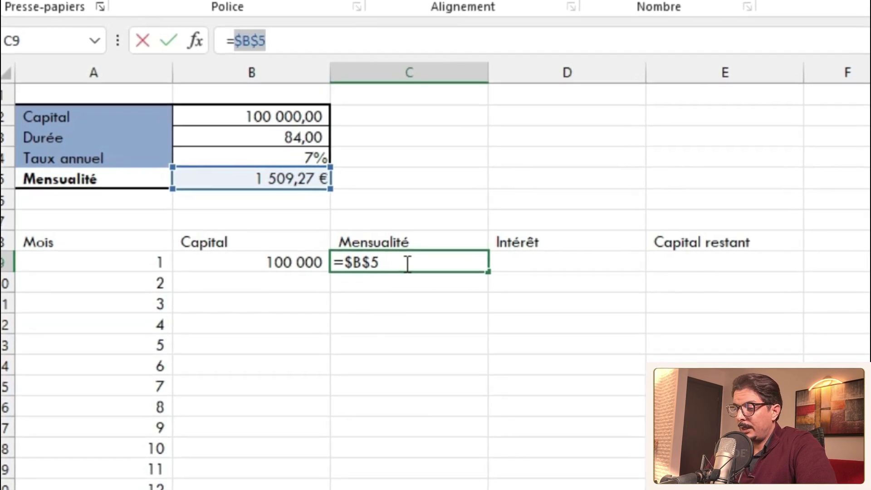
{"action": "key", "text": "Return"}
Step: Calculate the first month's Intérêt in D9 with the formula =B9*$B$4/12
{"action": "left_click", "coordinate": [577, 267]}
{"action": "type", "text": "="}
{"action": "left_click", "coordinate": [317, 265]}
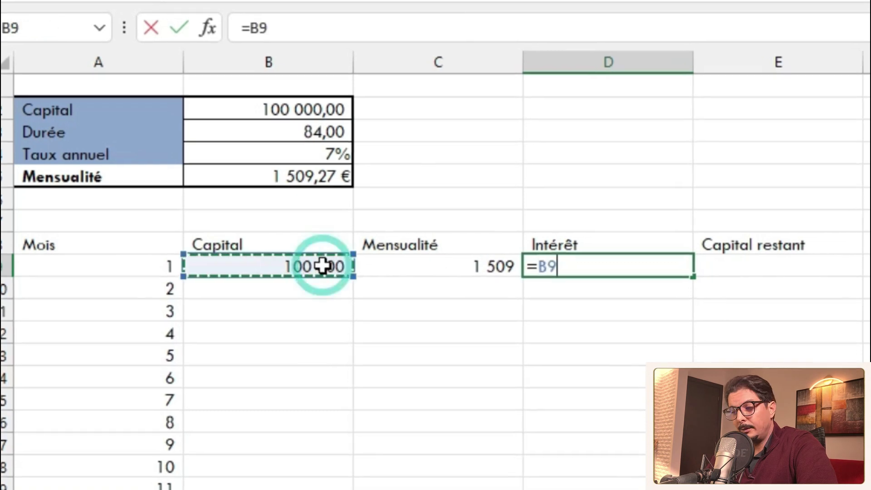
{"action": "type", "text": "*"}
{"action": "left_click", "coordinate": [341, 152]}
{"action": "key", "text": "F4"}
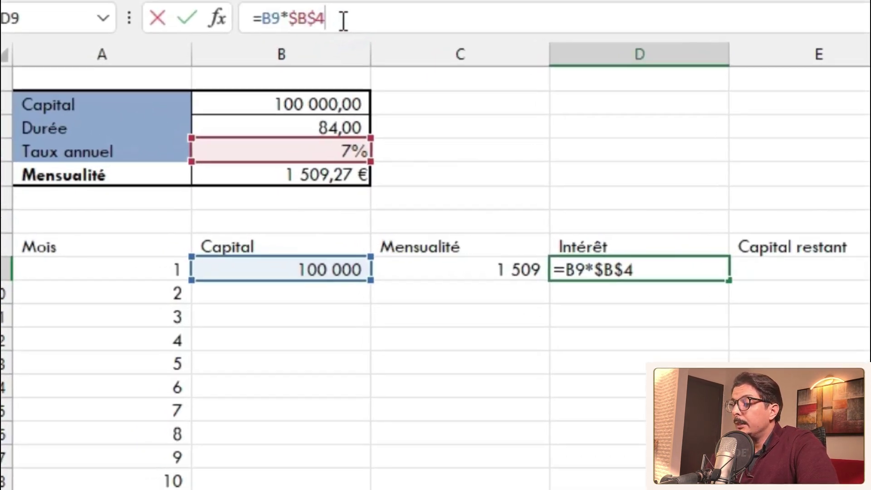
{"action": "type", "text": "/12"}
{"action": "key", "text": "Return"}
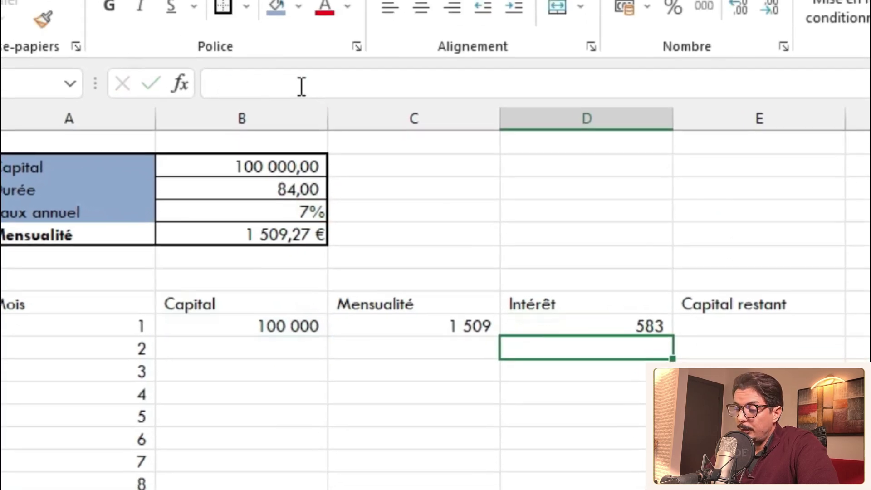
Step: Calculate the first month's Capital restant in E9 with the formula =B9-(C9-D9)
{"action": "left_click", "coordinate": [764, 315]}
{"action": "type", "text": "="}
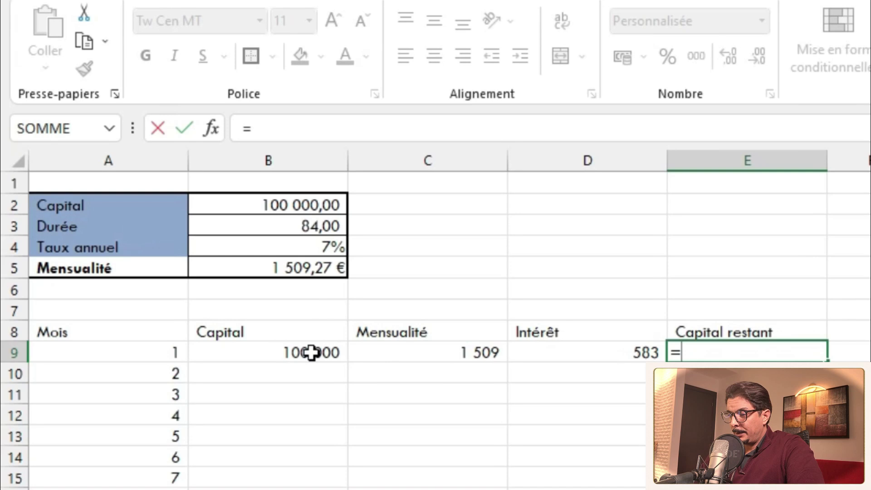
{"action": "left_click", "coordinate": [245, 271]}
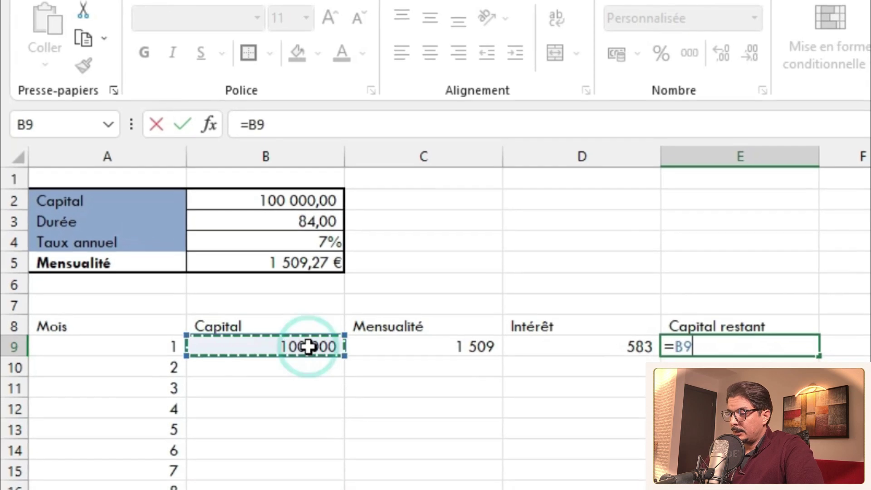
{"action": "type", "text": "-("}
{"action": "left_click", "coordinate": [441, 341]}
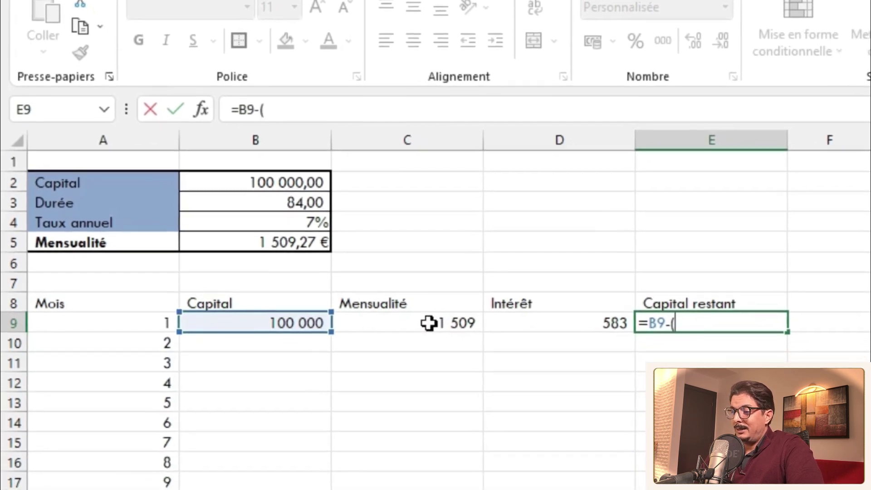
{"action": "type", "text": "-"}
{"action": "left_click", "coordinate": [522, 317]}
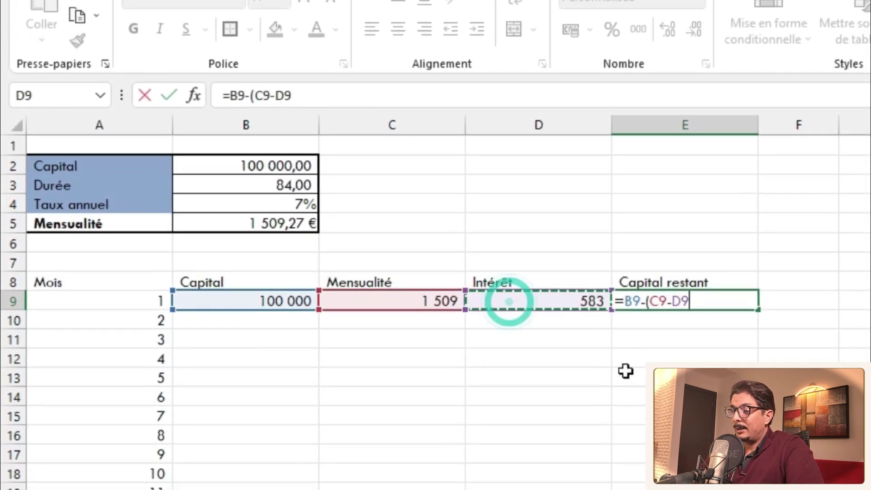
{"action": "type", "text": ")"}
{"action": "key", "text": "Return"}
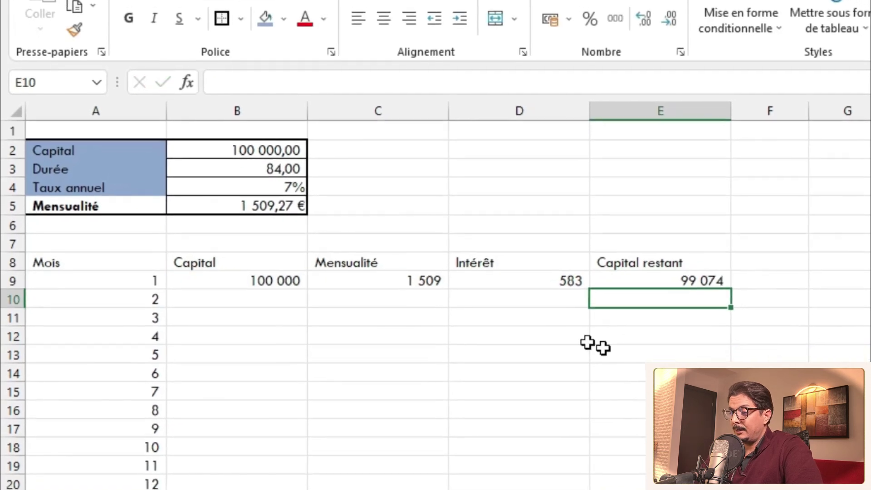
{"action": "left_click", "coordinate": [252, 275]}
{"action": "left_click", "coordinate": [272, 295]}
{"action": "type", "text": "="}
{"action": "key", "text": "Up"}
{"action": "left_click", "coordinate": [675, 257]}
{"action": "key", "text": "Escape"}
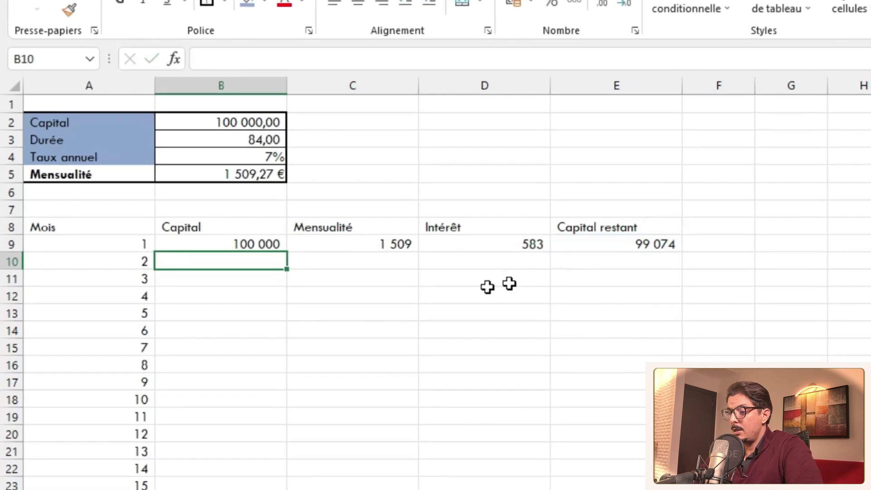
Step: Link the second month's Capital in B10 to the previous month's Capital restant with =E9
{"action": "type", "text": "="}
{"action": "left_click", "coordinate": [631, 239]}
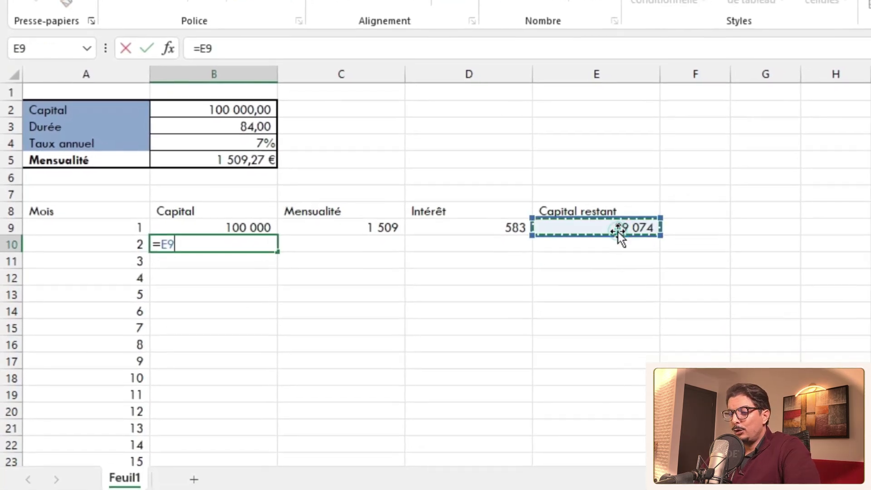
{"action": "key", "text": "Return"}
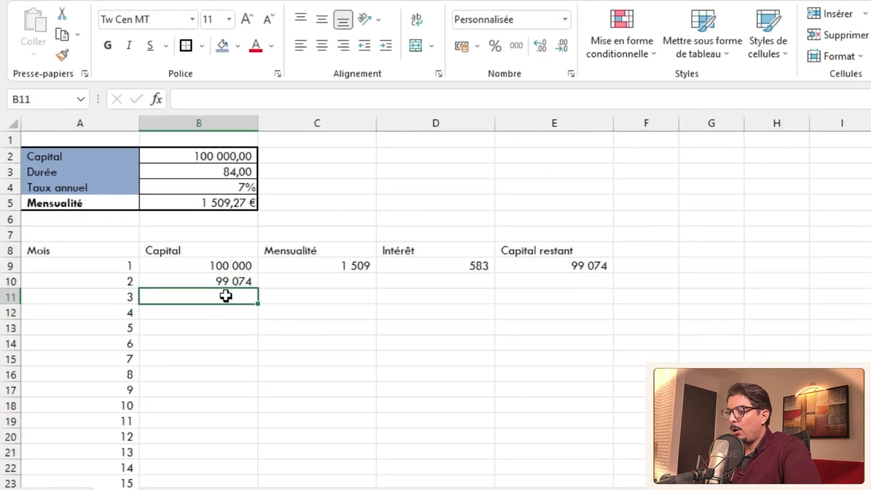
Step: Fill the formulas in C9:E9 and the Capital formula in B10 down to the last month of the schedule
{"action": "left_click", "coordinate": [241, 280]}
{"action": "left_click_drag", "start_coordinate": [317, 264], "coordinate": [590, 267]}
{"action": "double_click", "coordinate": [607, 274]}
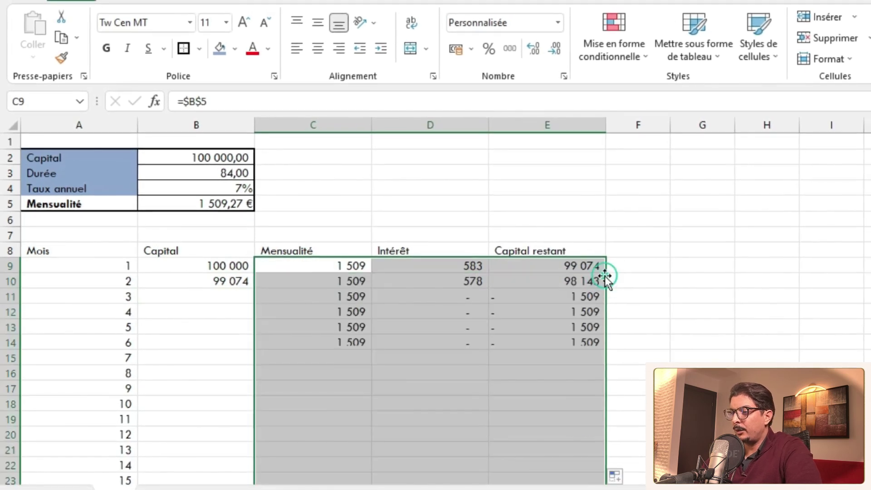
{"action": "left_click", "coordinate": [241, 281]}
{"action": "double_click", "coordinate": [255, 290]}
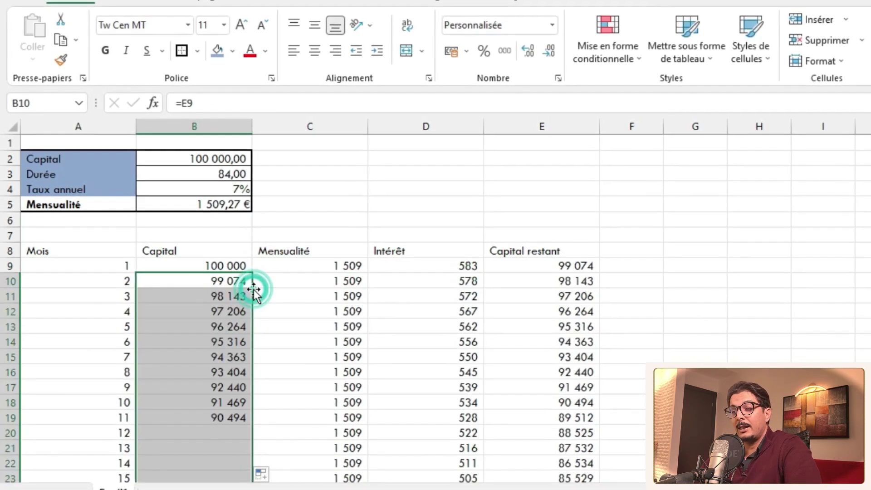
Step: Freeze the panes above row 9 so the loan inputs and the schedule headers stay on screen
{"action": "left_click", "coordinate": [564, 268]}
{"action": "left_click", "coordinate": [14, 267]}
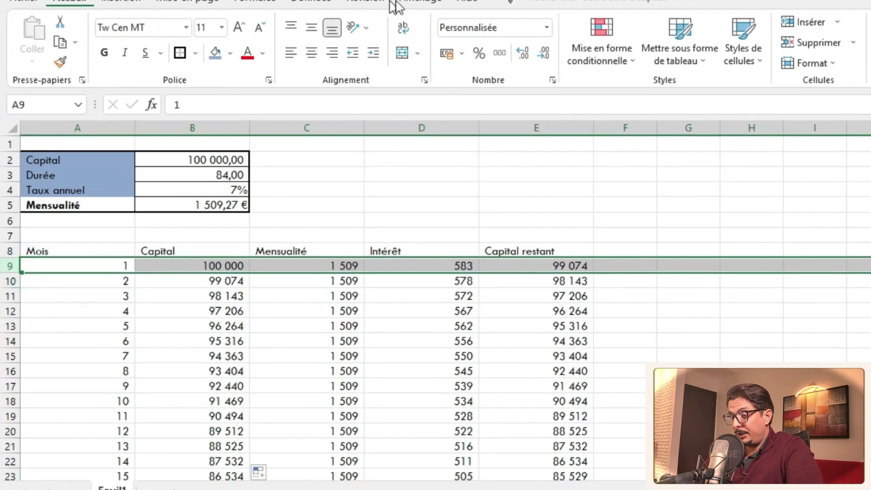
{"action": "left_click", "coordinate": [420, 2]}
{"action": "left_click", "coordinate": [626, 61]}
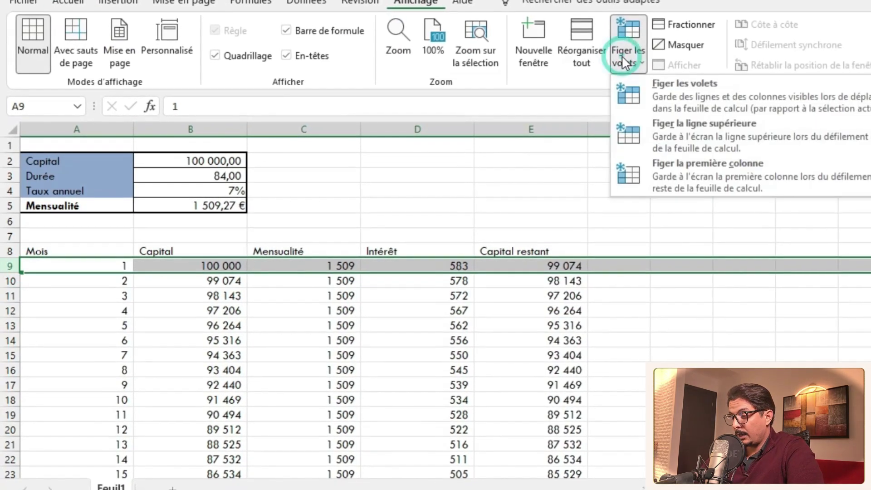
{"action": "left_click", "coordinate": [660, 132]}
Step: Highlight the last month's row, A92:E92, with a yellow fill
{"action": "left_click", "coordinate": [539, 255]}
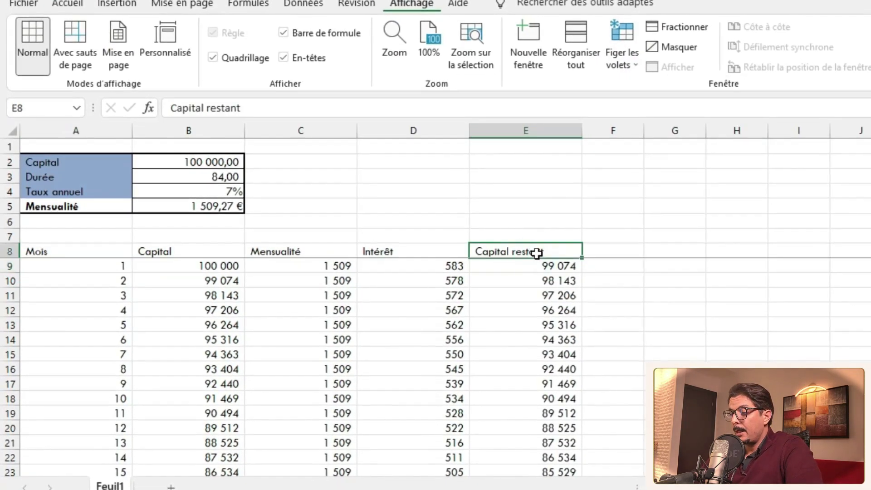
{"action": "key", "text": "ctrl+shift+Down"}
{"action": "left_click_drag", "start_coordinate": [546, 458], "coordinate": [104, 456]}
{"action": "left_click", "coordinate": [75, 10]}
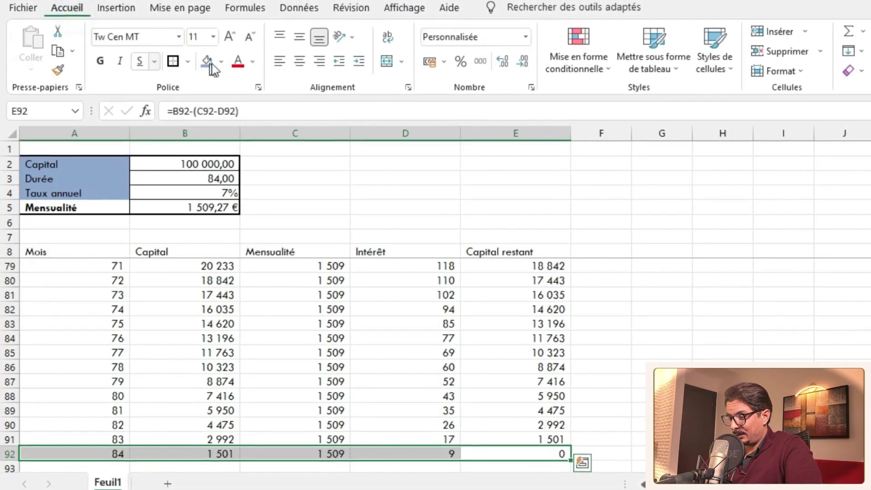
{"action": "left_click", "coordinate": [220, 64]}
{"action": "left_click", "coordinate": [241, 179]}
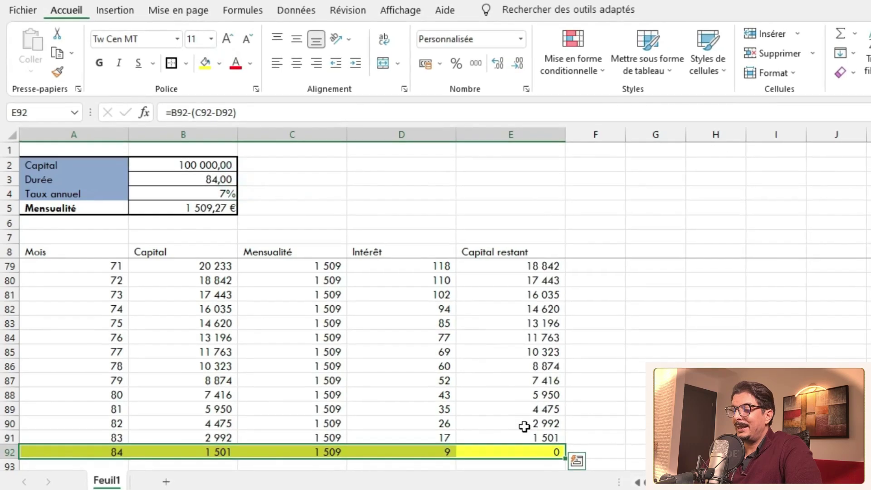
{"action": "left_click", "coordinate": [525, 447]}
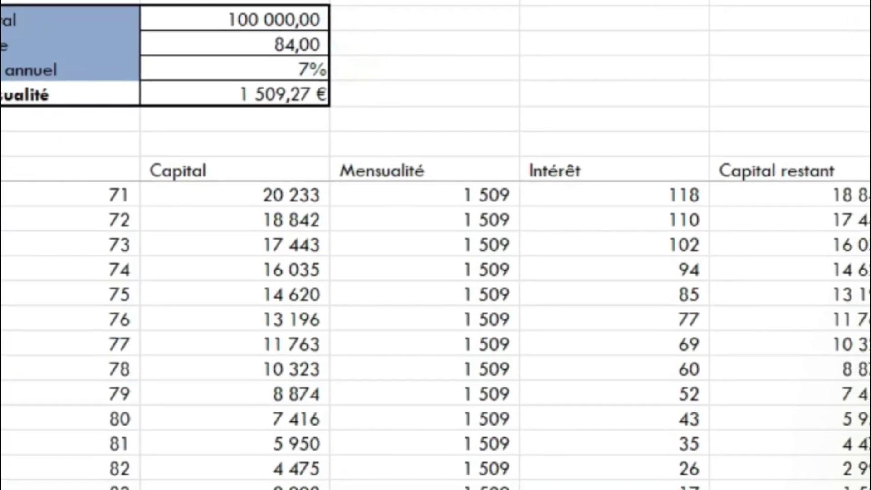